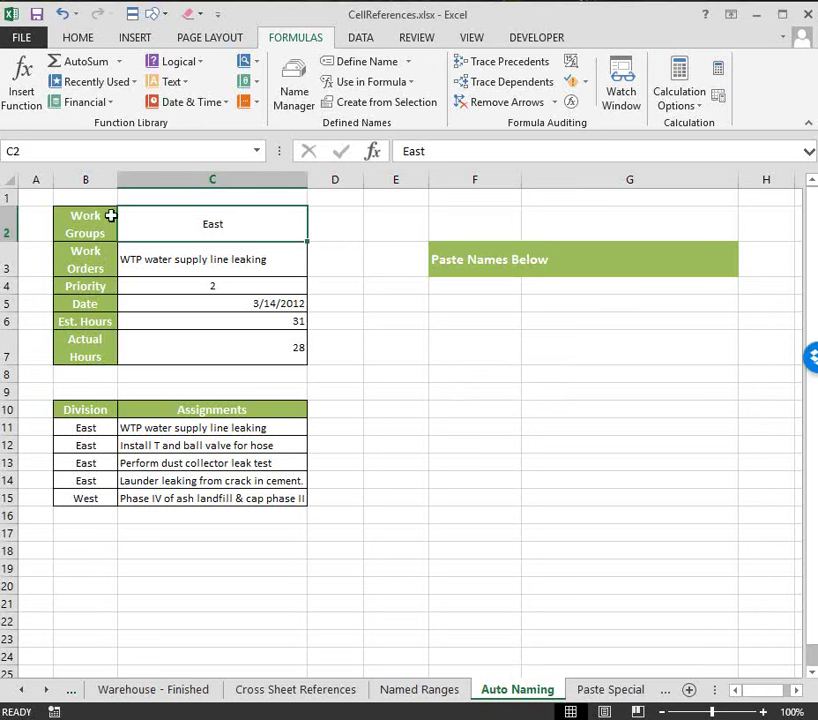
Step: Review the work order table B2:C7, checking the values in C2, C3 and the C5 date
{"action": "left_click_drag", "start_coordinate": [111, 216], "coordinate": [219, 321]}
{"action": "left_click", "coordinate": [218, 217]}
{"action": "left_click_drag", "start_coordinate": [218, 217], "coordinate": [214, 351]}
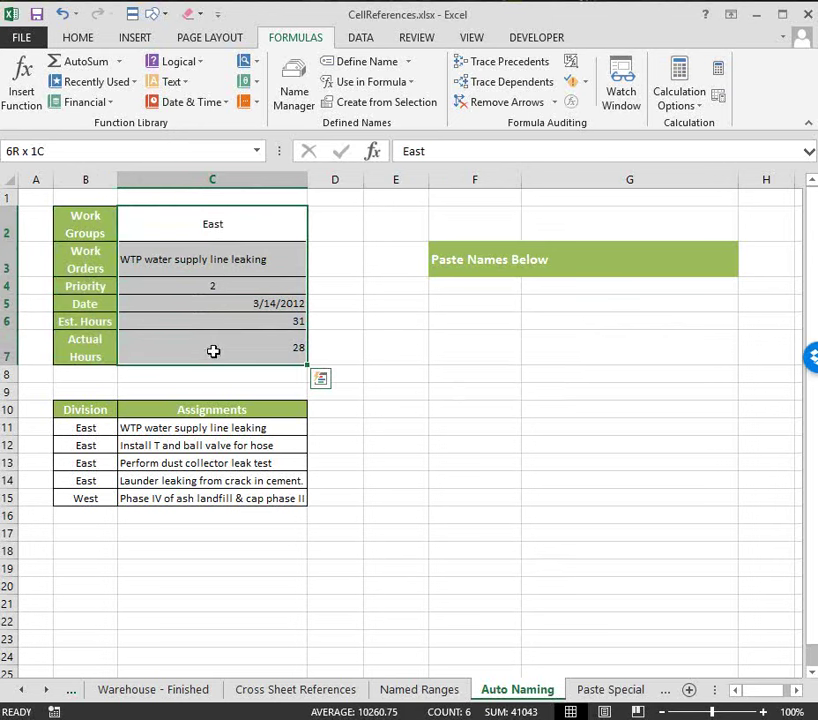
{"action": "left_click_drag", "start_coordinate": [97, 216], "coordinate": [91, 364]}
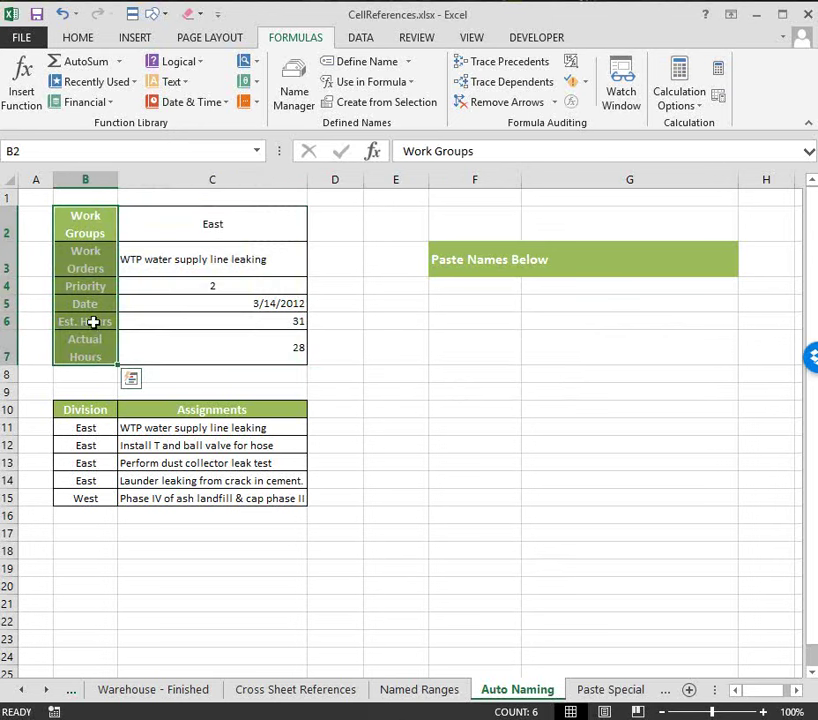
{"action": "left_click", "coordinate": [80, 232]}
{"action": "left_click", "coordinate": [243, 223]}
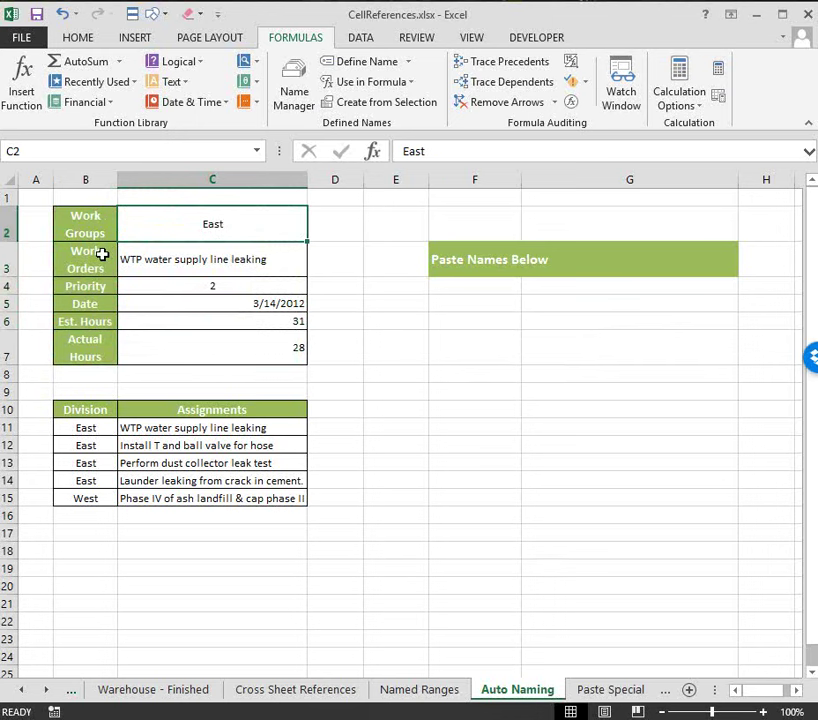
{"action": "left_click", "coordinate": [175, 261]}
{"action": "left_click", "coordinate": [196, 302]}
{"action": "left_click", "coordinate": [201, 232]}
{"action": "key", "text": "Down"}
{"action": "key", "text": "Down"}
{"action": "key", "text": "Down"}
{"action": "key", "text": "Down"}
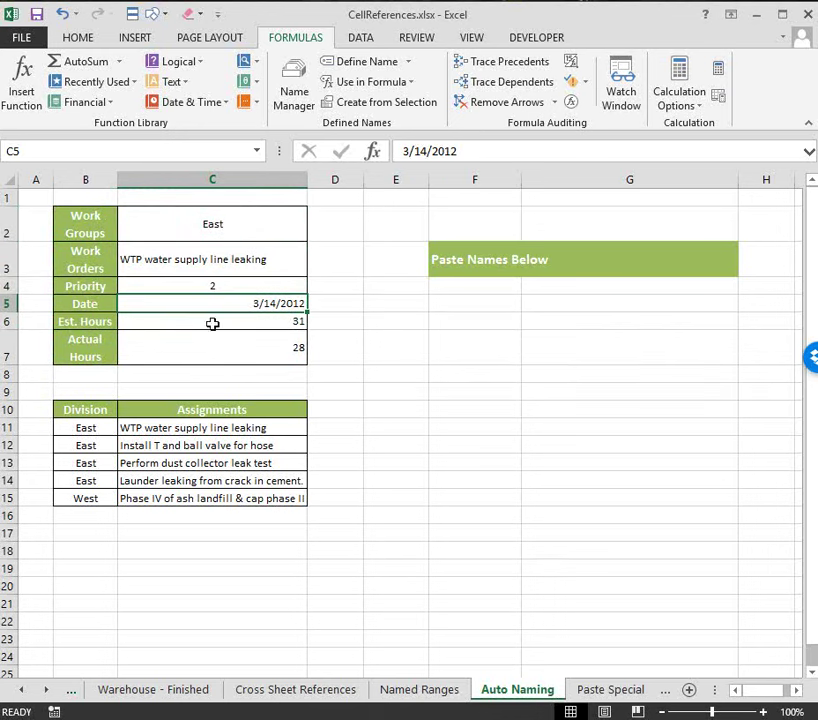
Step: Check the cell references of C2, C3 and C7, and reselect the labels B2:B7
{"action": "left_click", "coordinate": [37, 148]}
{"action": "left_click", "coordinate": [218, 265]}
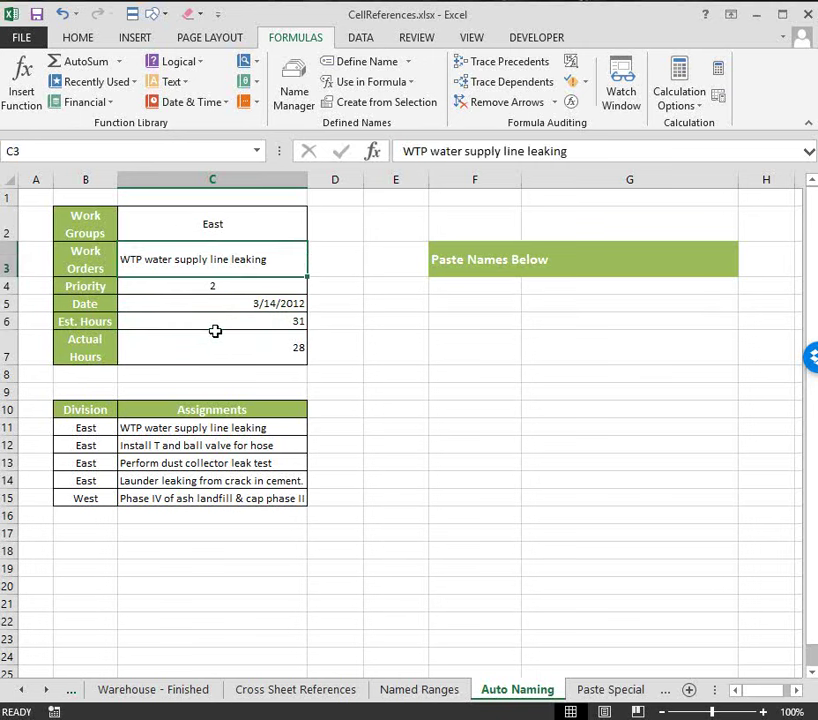
{"action": "left_click", "coordinate": [216, 336]}
{"action": "left_click", "coordinate": [140, 218]}
{"action": "left_click", "coordinate": [186, 262]}
{"action": "left_click", "coordinate": [215, 232]}
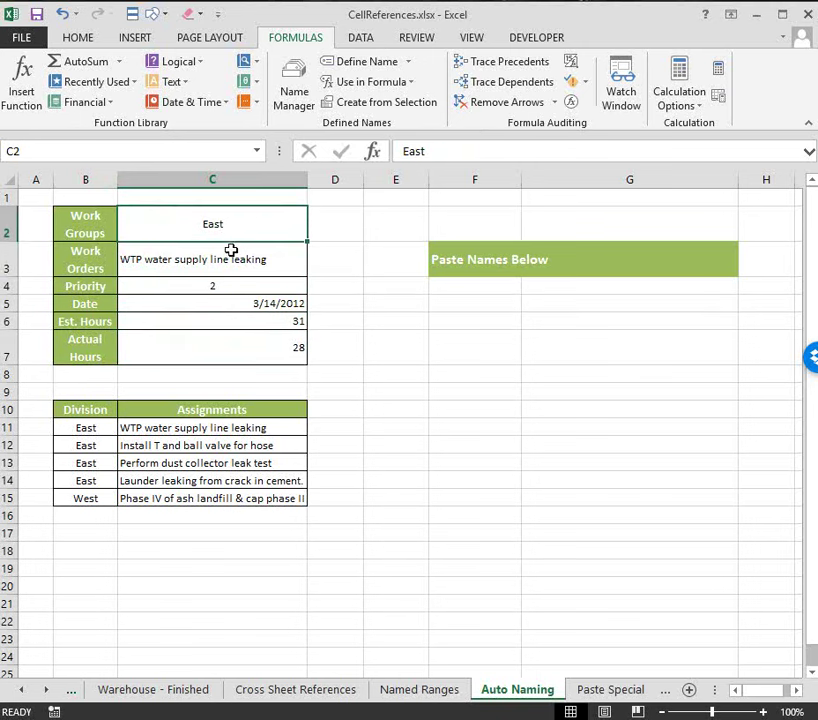
{"action": "left_click", "coordinate": [46, 150]}
{"action": "left_click", "coordinate": [170, 263]}
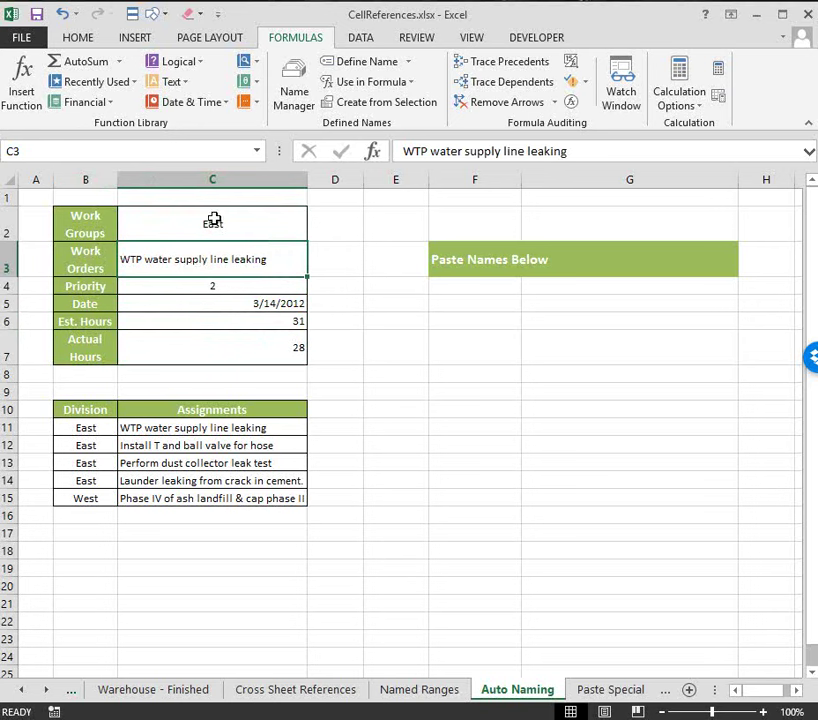
{"action": "left_click_drag", "start_coordinate": [84, 214], "coordinate": [78, 352]}
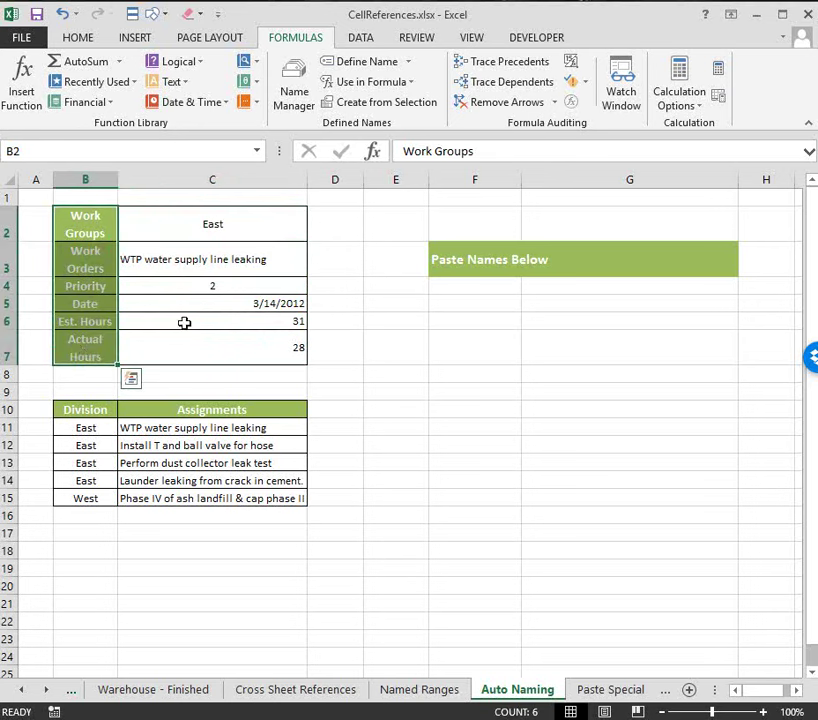
{"action": "left_click", "coordinate": [235, 231]}
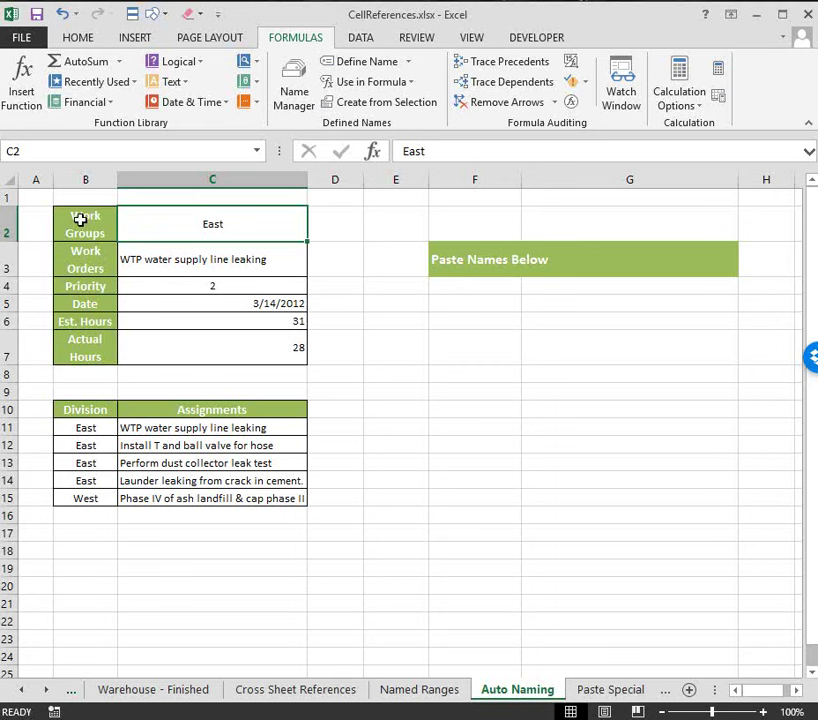
Step: Create names for C2:C7 from the left-column labels of B2:C7, with Top row unchecked
{"action": "left_click_drag", "start_coordinate": [80, 219], "coordinate": [256, 358]}
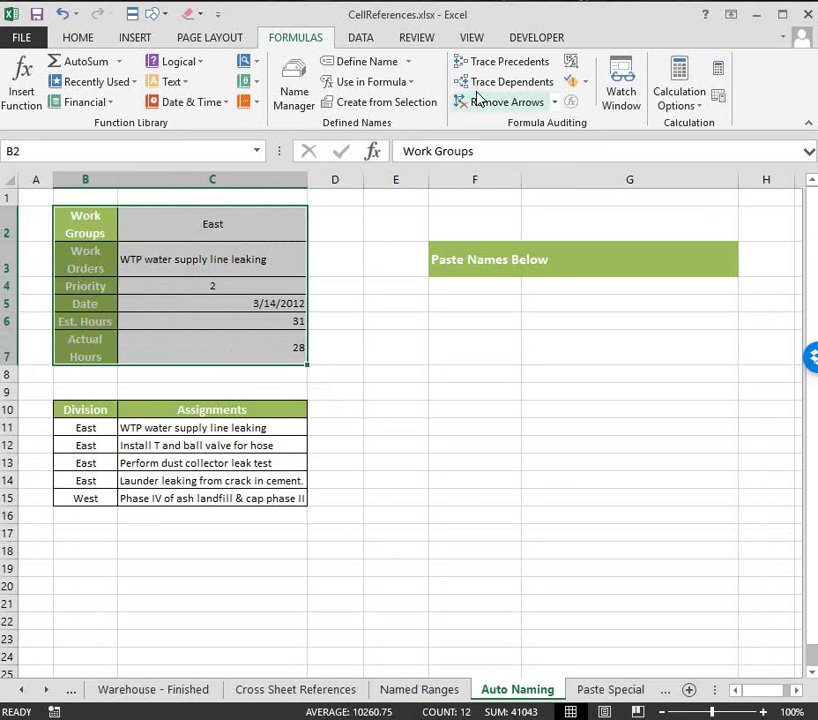
{"action": "left_click", "coordinate": [388, 102]}
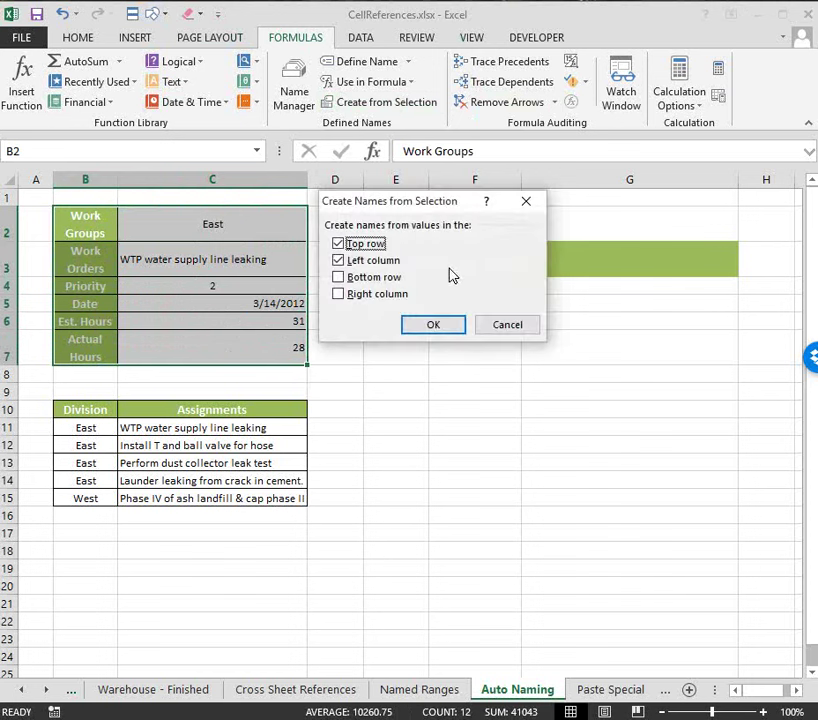
{"action": "left_click", "coordinate": [339, 244]}
{"action": "left_click", "coordinate": [430, 327]}
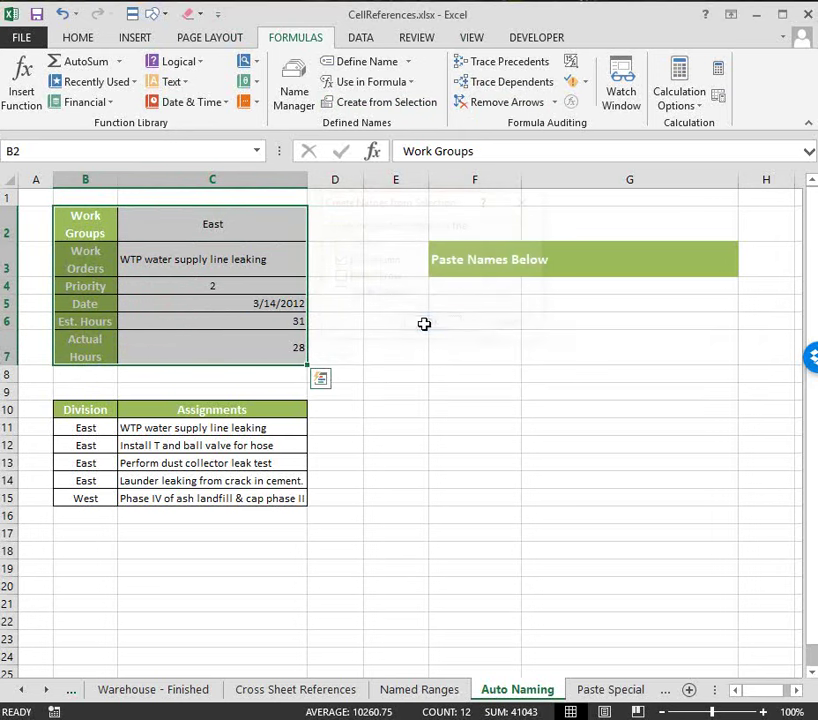
{"action": "left_click", "coordinate": [377, 305]}
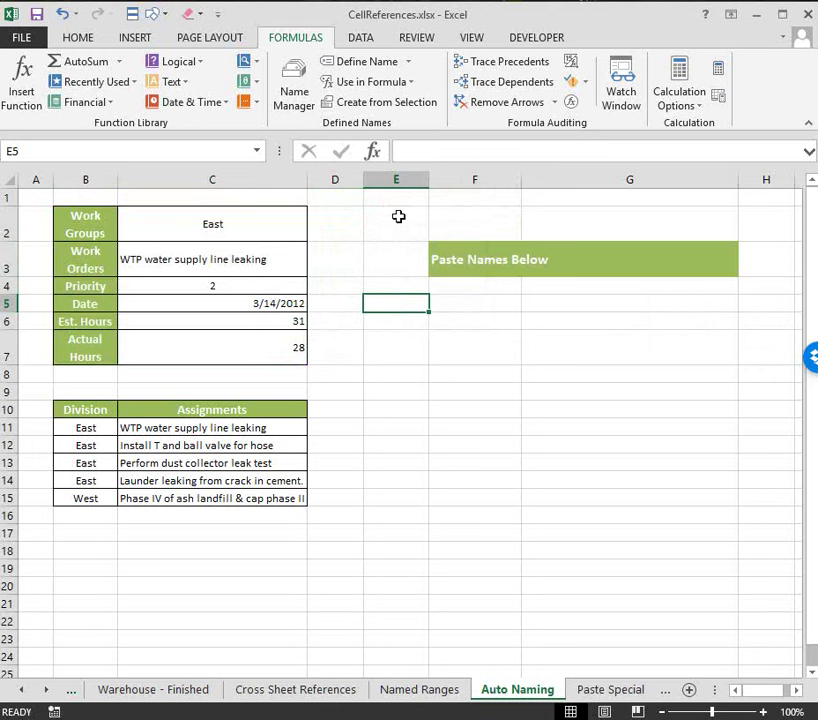
{"action": "left_click", "coordinate": [214, 221]}
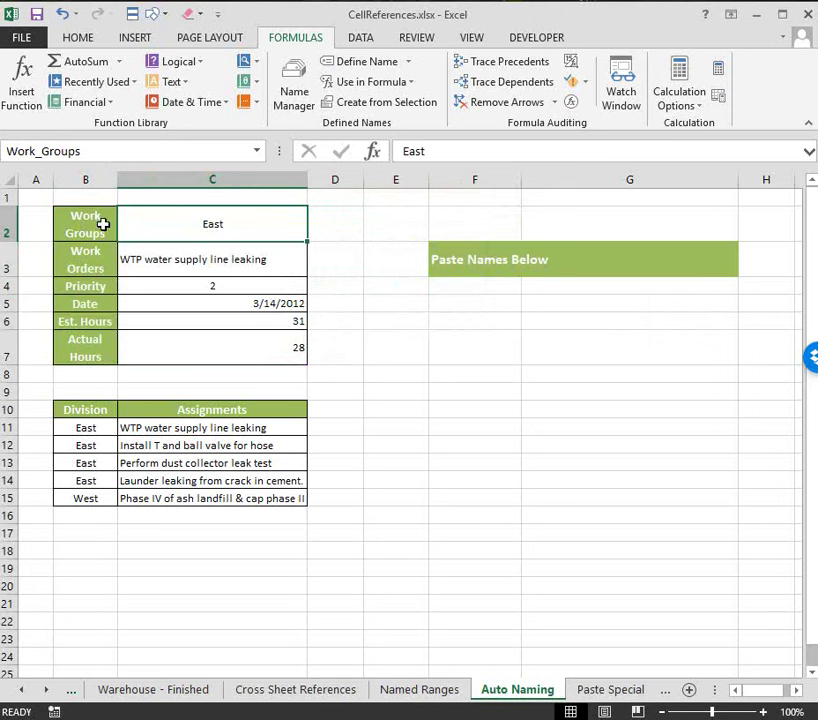
{"action": "left_click", "coordinate": [45, 147]}
{"action": "left_click", "coordinate": [38, 151]}
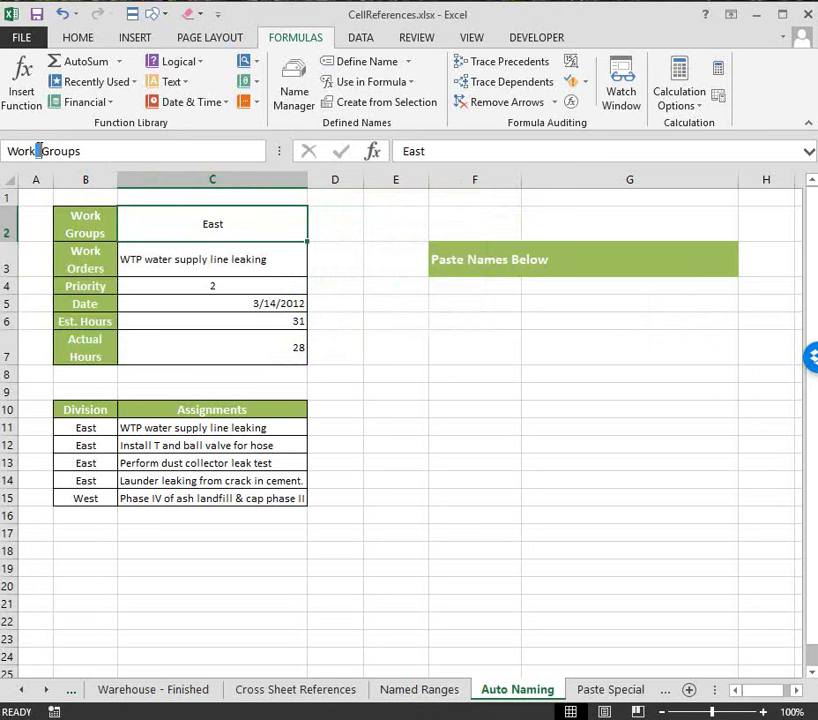
{"action": "left_click", "coordinate": [222, 258]}
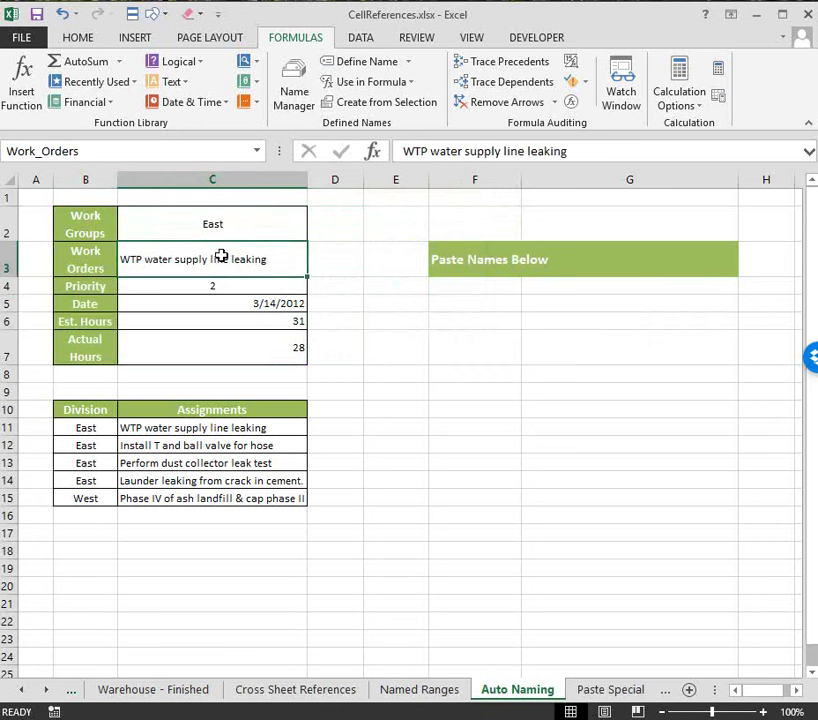
{"action": "left_click", "coordinate": [190, 285]}
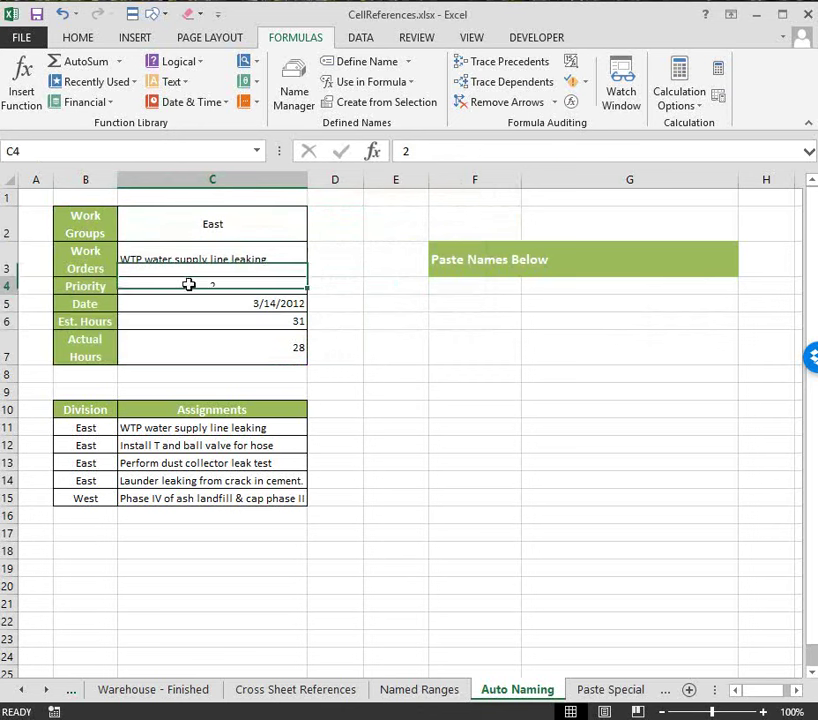
{"action": "left_click", "coordinate": [192, 302]}
{"action": "left_click", "coordinate": [196, 319]}
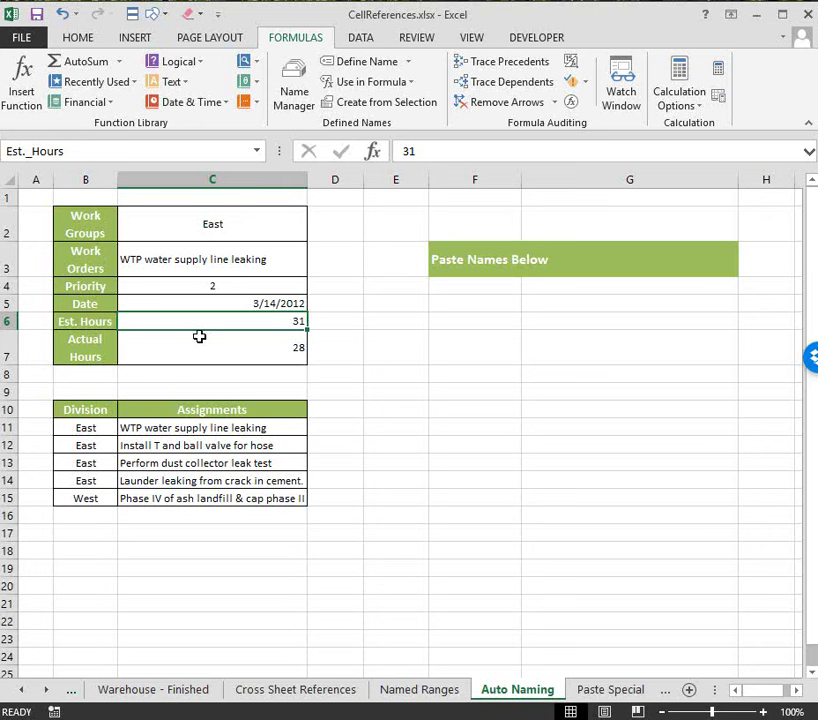
{"action": "left_click", "coordinate": [200, 340]}
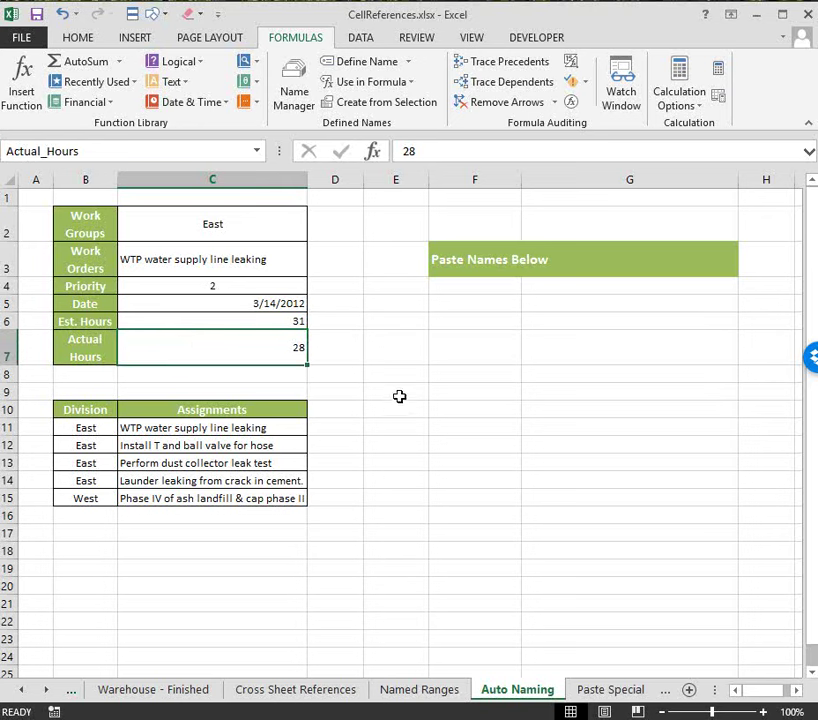
{"action": "left_click", "coordinate": [399, 396]}
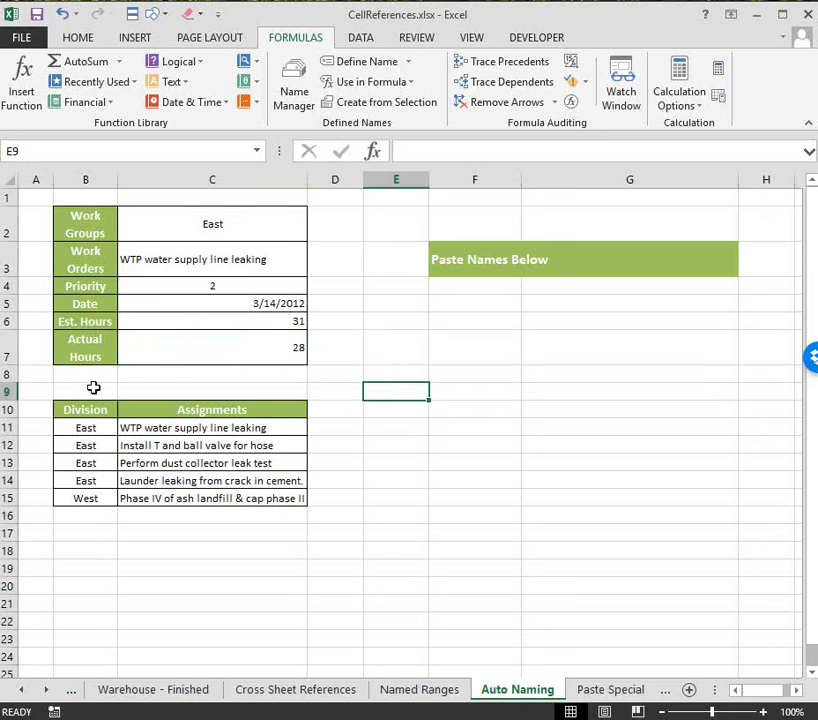
Step: Create the names Division and Assignments from the B10:C15 header row, with Left column unchecked
{"action": "left_click_drag", "start_coordinate": [88, 405], "coordinate": [91, 492]}
{"action": "left_click_drag", "start_coordinate": [226, 409], "coordinate": [225, 497]}
{"action": "left_click", "coordinate": [416, 466]}
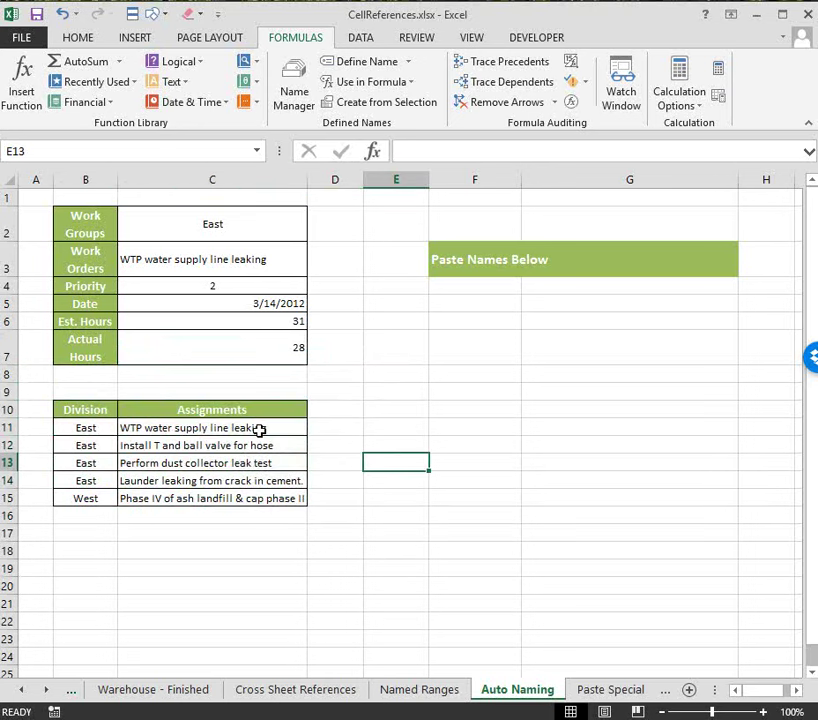
{"action": "left_click_drag", "start_coordinate": [91, 411], "coordinate": [255, 492]}
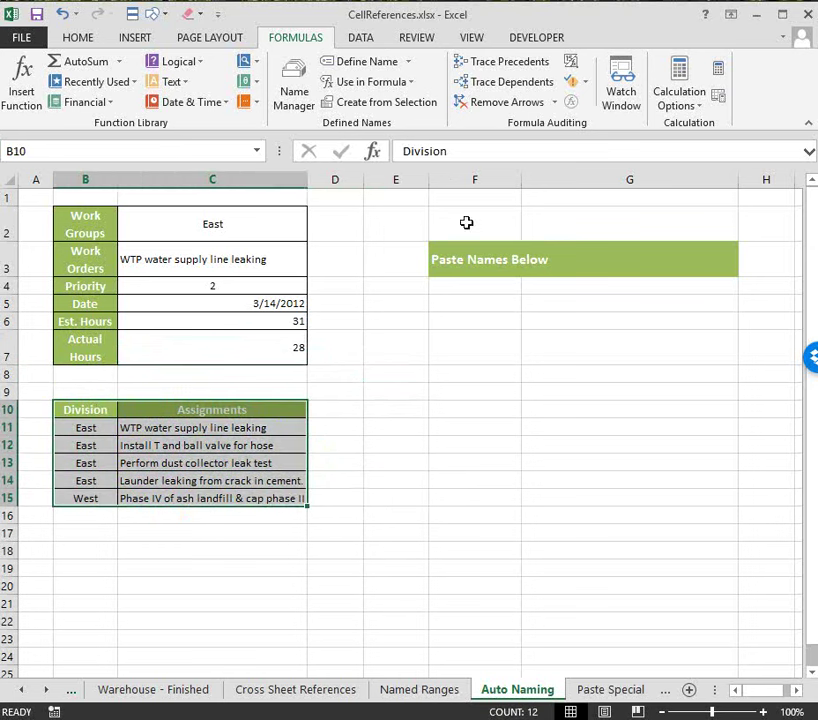
{"action": "left_click", "coordinate": [412, 104]}
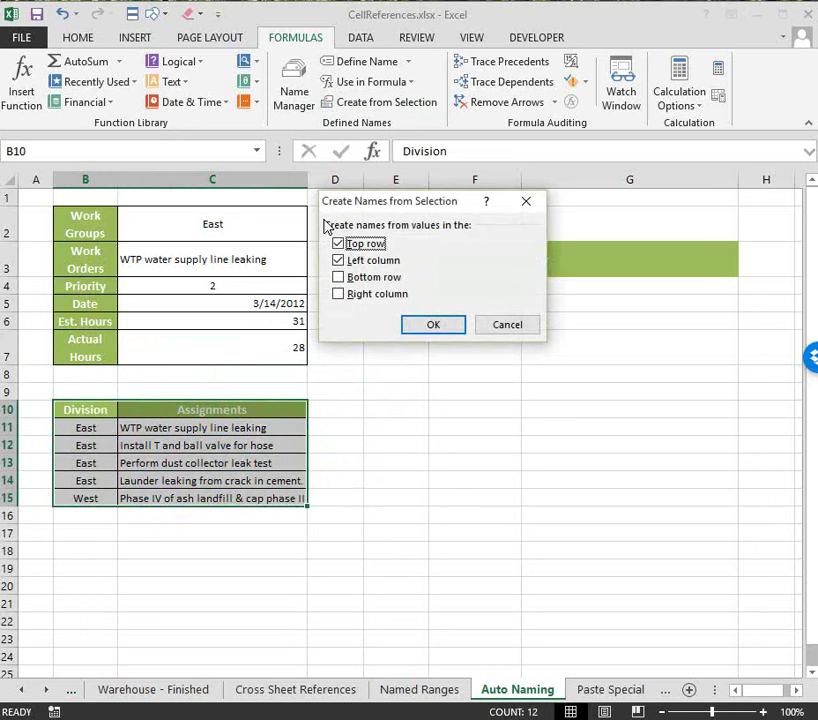
{"action": "left_click", "coordinate": [339, 261]}
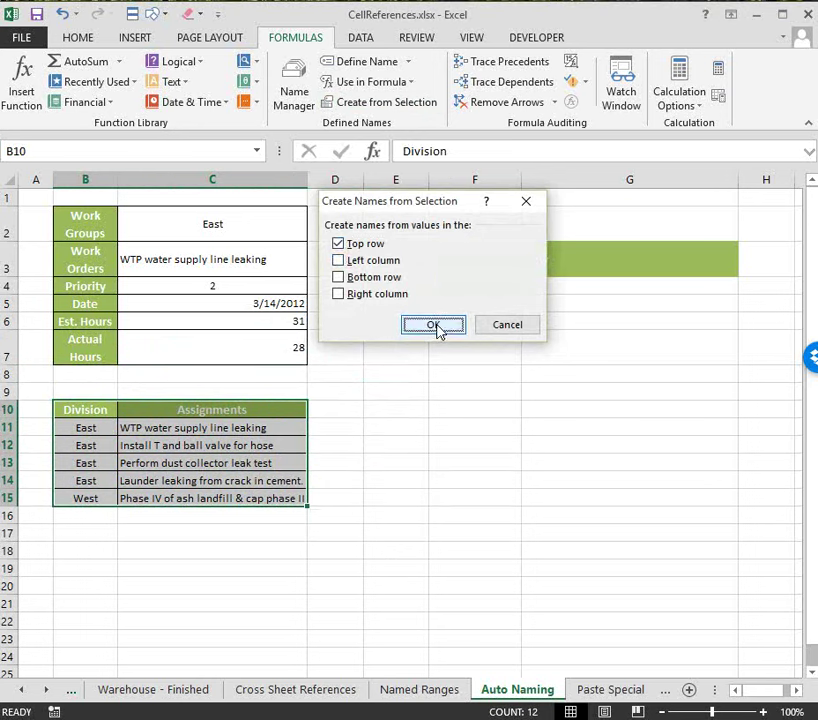
{"action": "left_click", "coordinate": [438, 328]}
{"action": "left_click", "coordinate": [400, 387]}
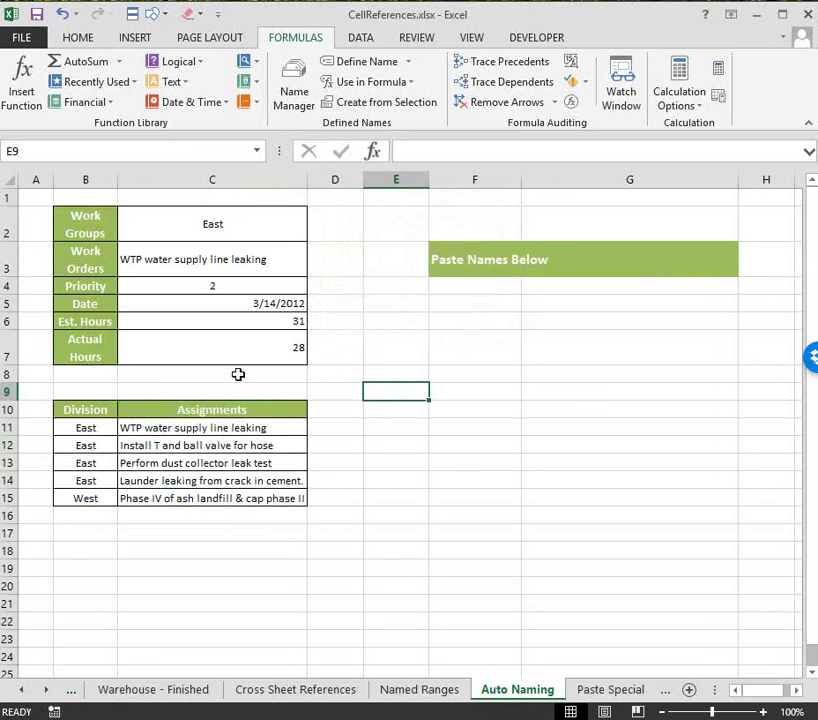
{"action": "left_click", "coordinate": [175, 260]}
{"action": "left_click", "coordinate": [166, 216]}
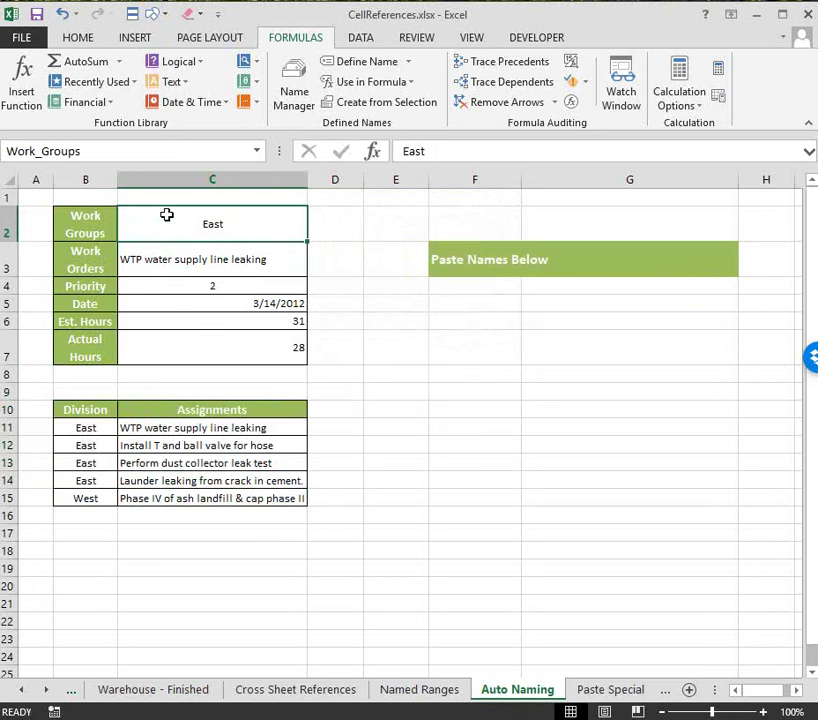
{"action": "left_click", "coordinate": [170, 258]}
{"action": "left_click", "coordinate": [170, 291]}
{"action": "left_click", "coordinate": [230, 352]}
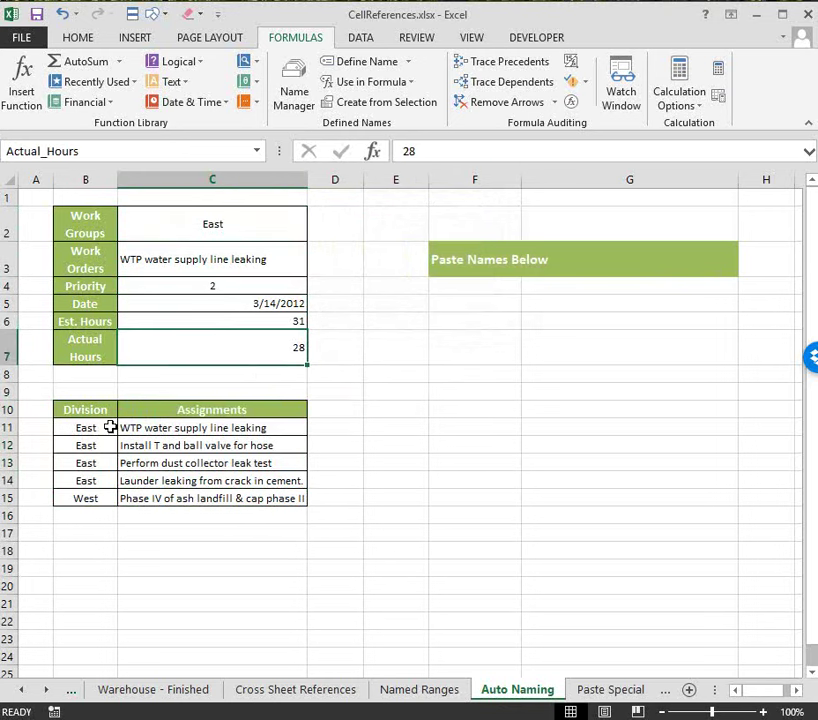
{"action": "left_click", "coordinate": [110, 425]}
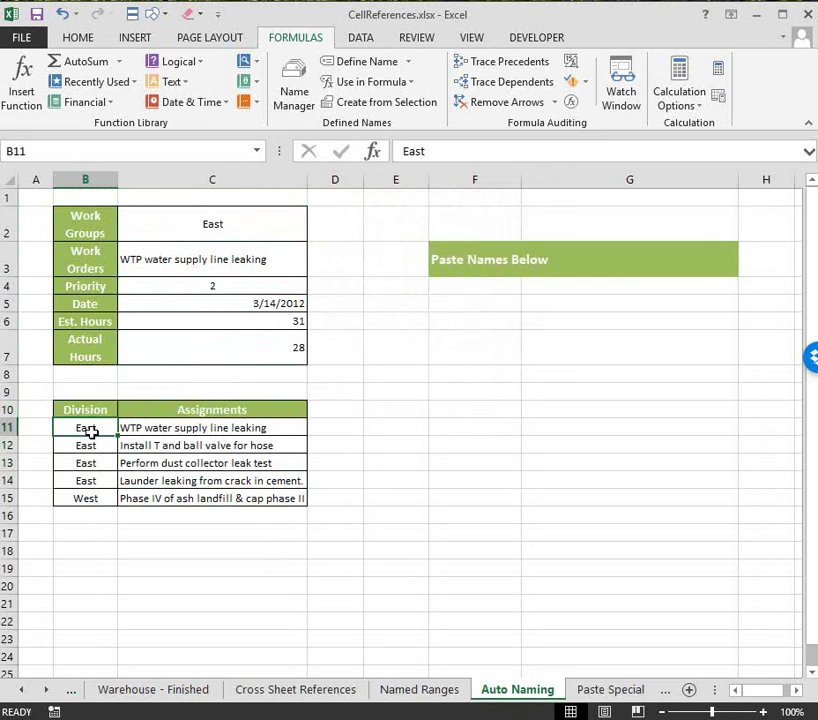
{"action": "left_click_drag", "start_coordinate": [90, 430], "coordinate": [95, 499]}
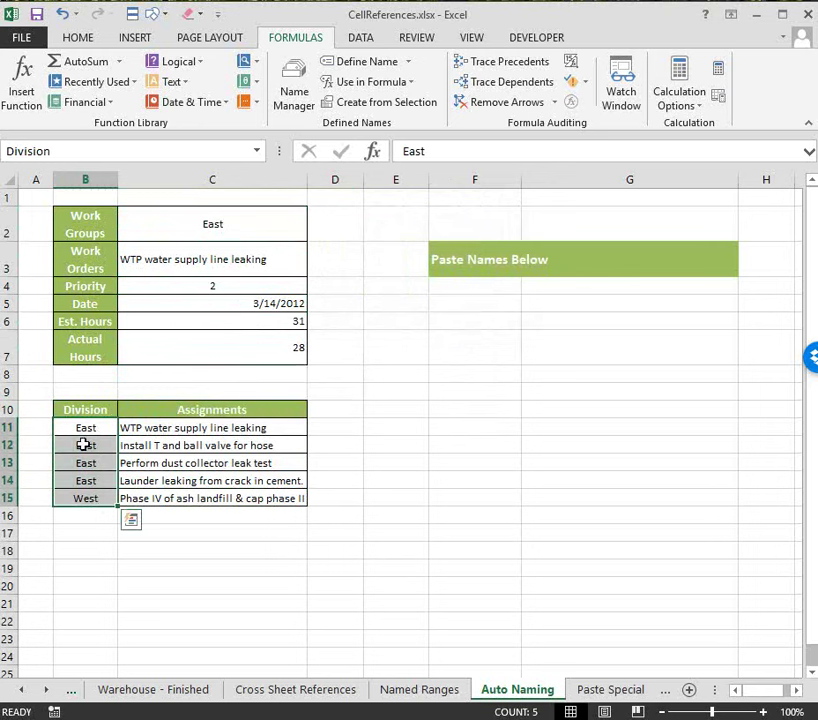
{"action": "left_click_drag", "start_coordinate": [83, 428], "coordinate": [86, 510]}
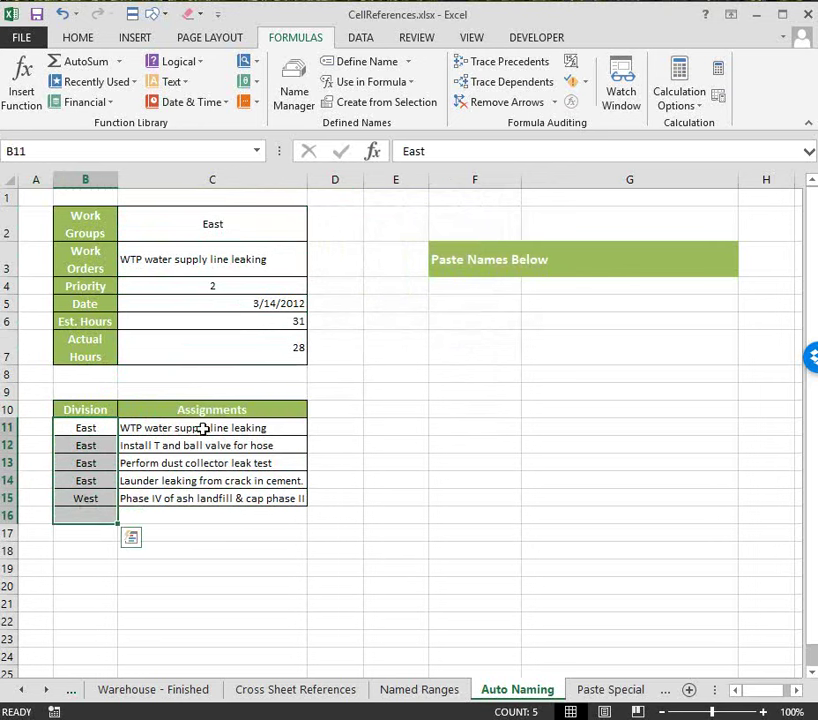
{"action": "left_click_drag", "start_coordinate": [203, 428], "coordinate": [204, 502]}
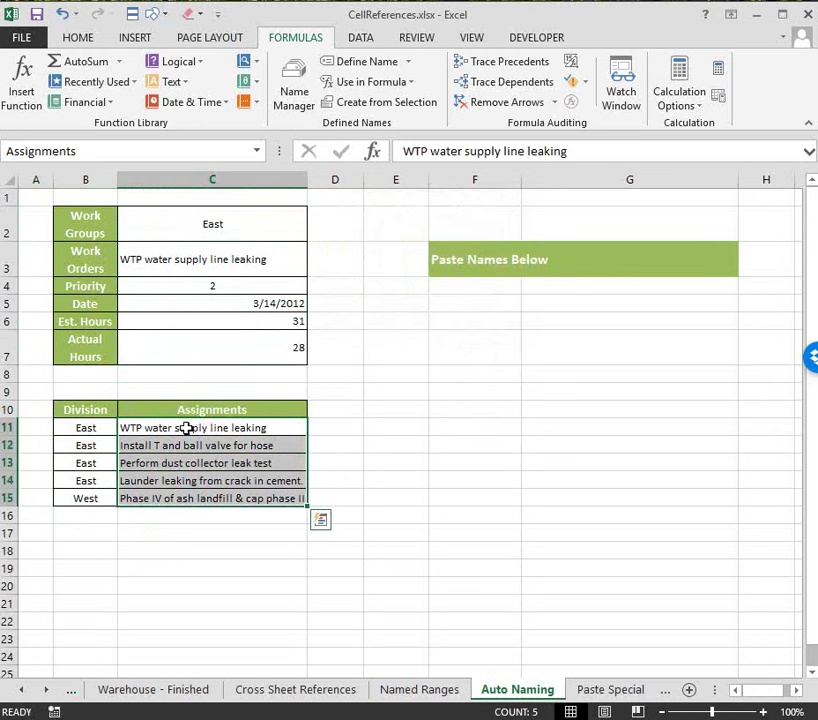
{"action": "left_click", "coordinate": [180, 442]}
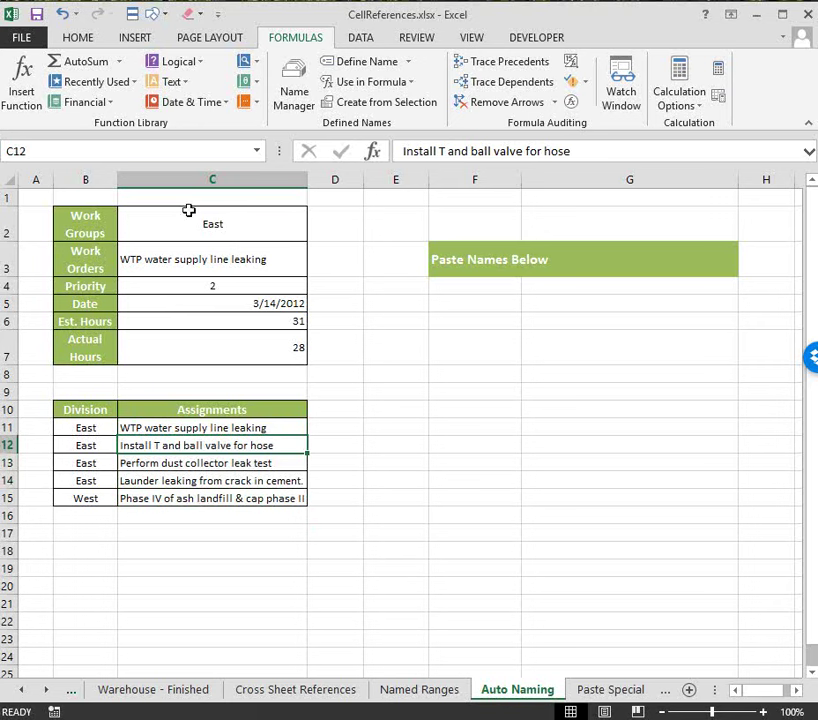
{"action": "left_click", "coordinate": [180, 429]}
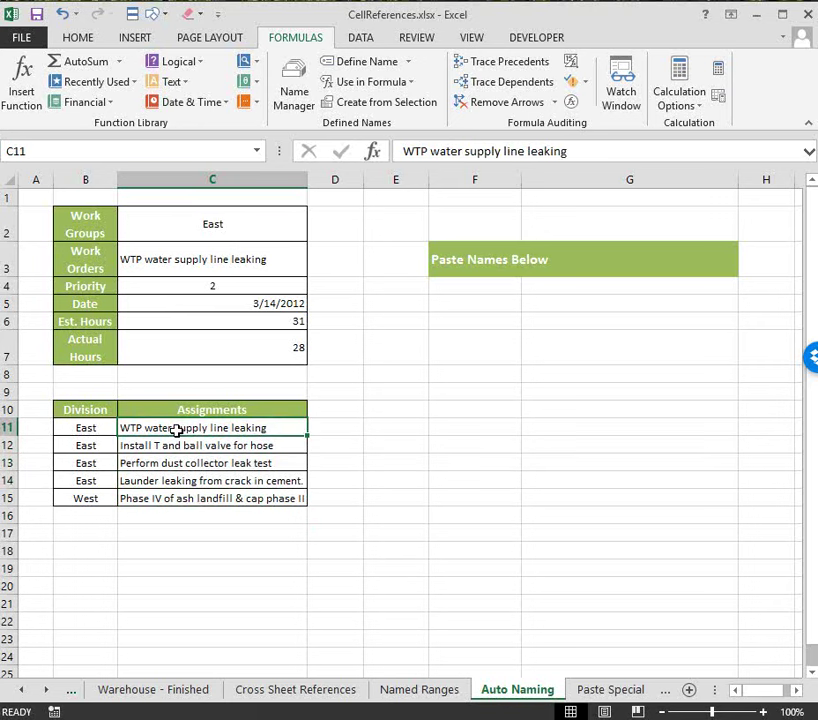
{"action": "left_click_drag", "start_coordinate": [84, 428], "coordinate": [88, 500]}
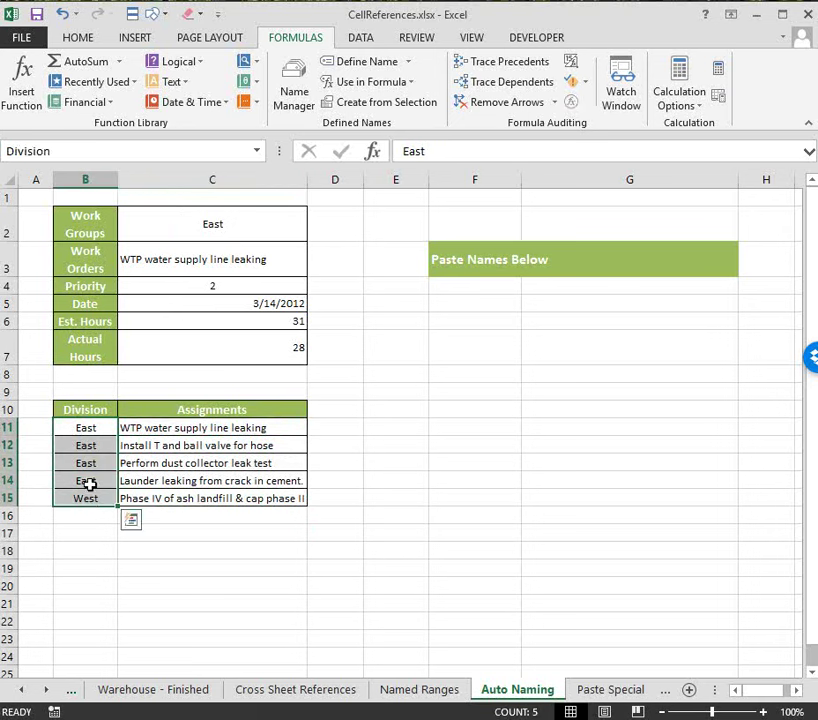
{"action": "left_click", "coordinate": [177, 431]}
{"action": "left_click", "coordinate": [183, 446]}
{"action": "left_click", "coordinate": [183, 462]}
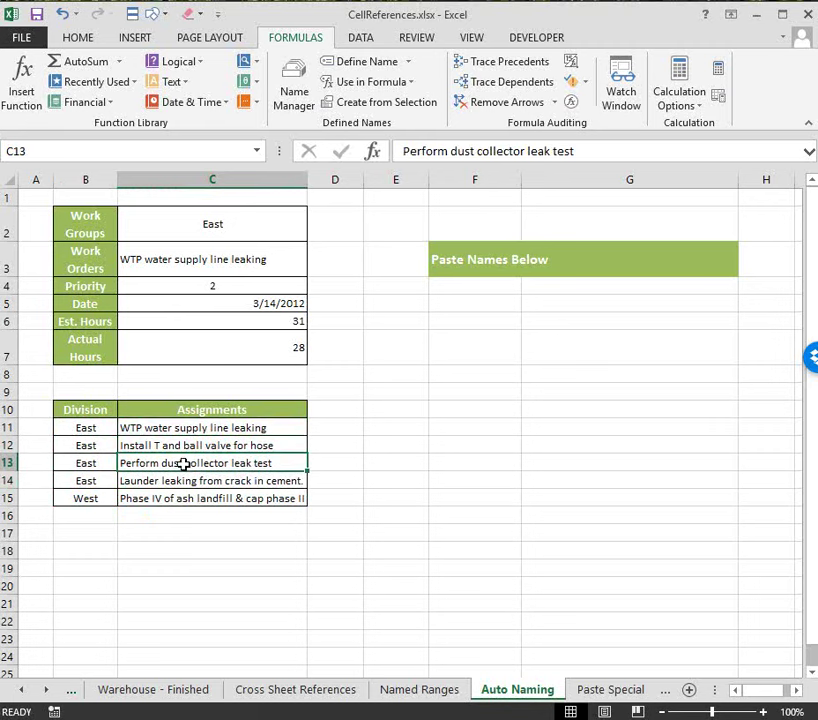
{"action": "left_click", "coordinate": [215, 482]}
{"action": "left_click", "coordinate": [212, 497]}
{"action": "left_click_drag", "start_coordinate": [202, 428], "coordinate": [202, 500]}
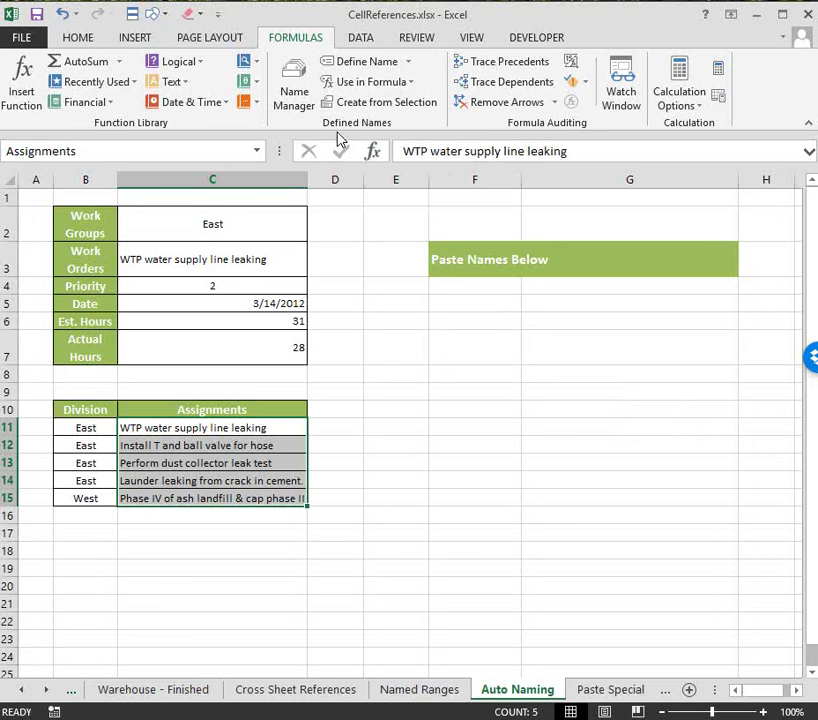
Step: Open Name Manager from the Formulas tab
{"action": "left_click", "coordinate": [298, 92]}
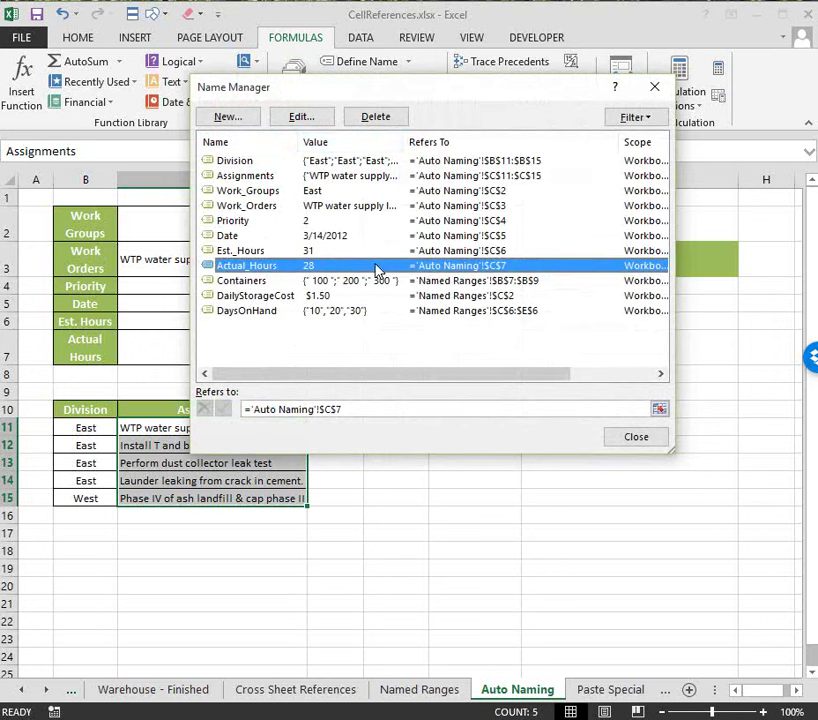
Step: Edit Actual_Hours to ActualHours by removing the underscore, then close Name Manager
{"action": "left_click", "coordinate": [303, 118]}
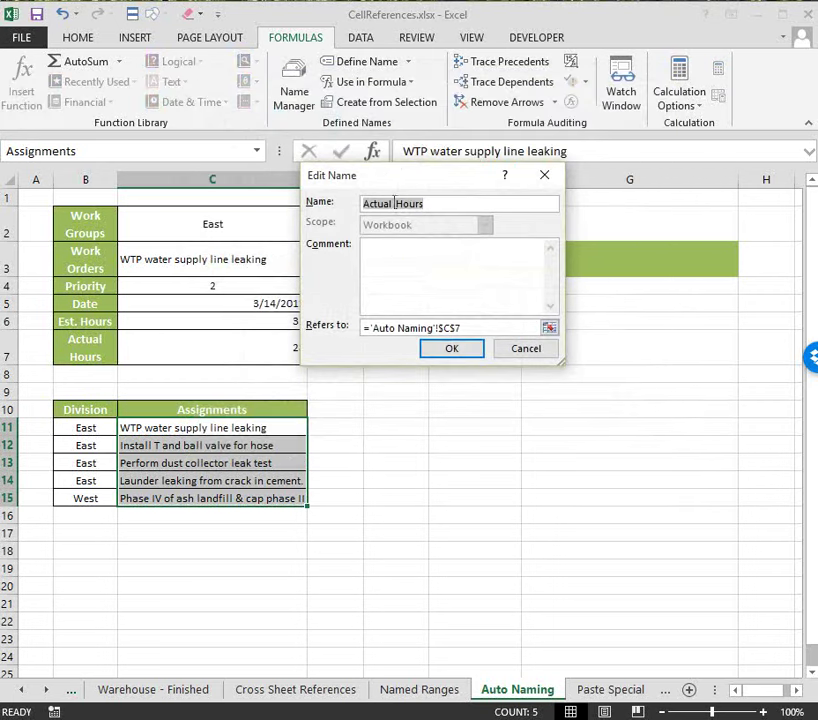
{"action": "left_click", "coordinate": [397, 203]}
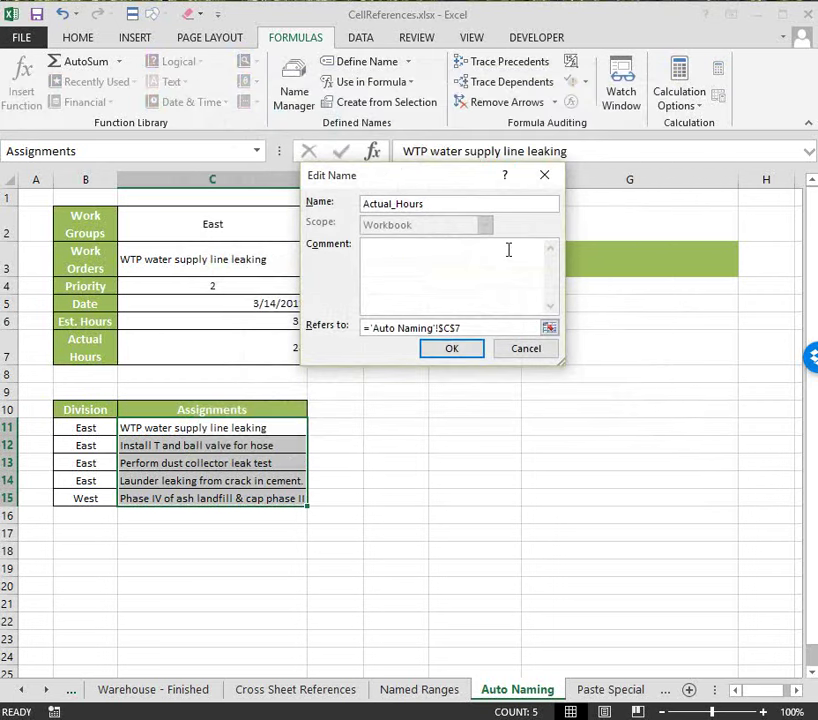
{"action": "key", "text": "BackSpace"}
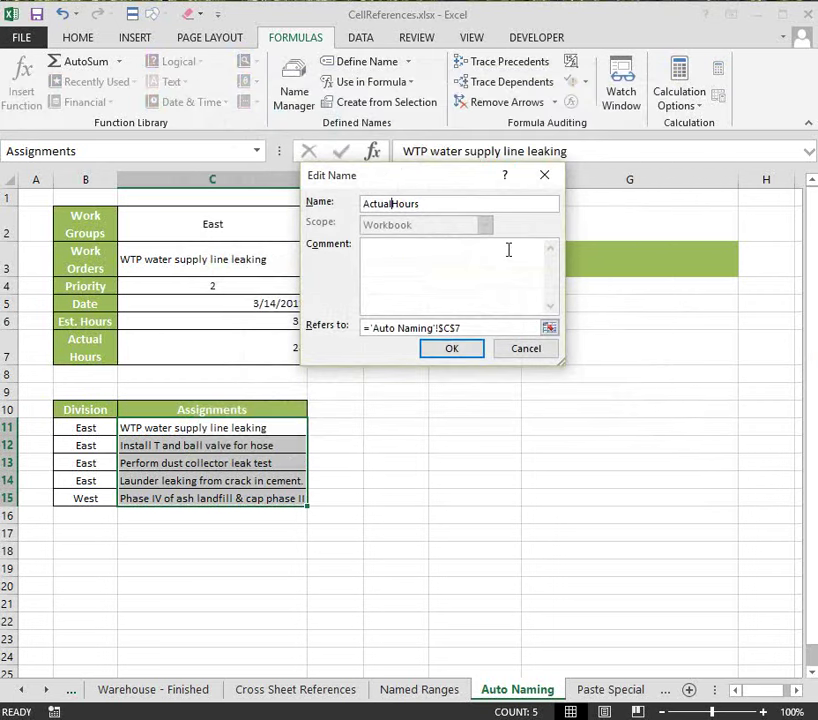
{"action": "left_click", "coordinate": [452, 349]}
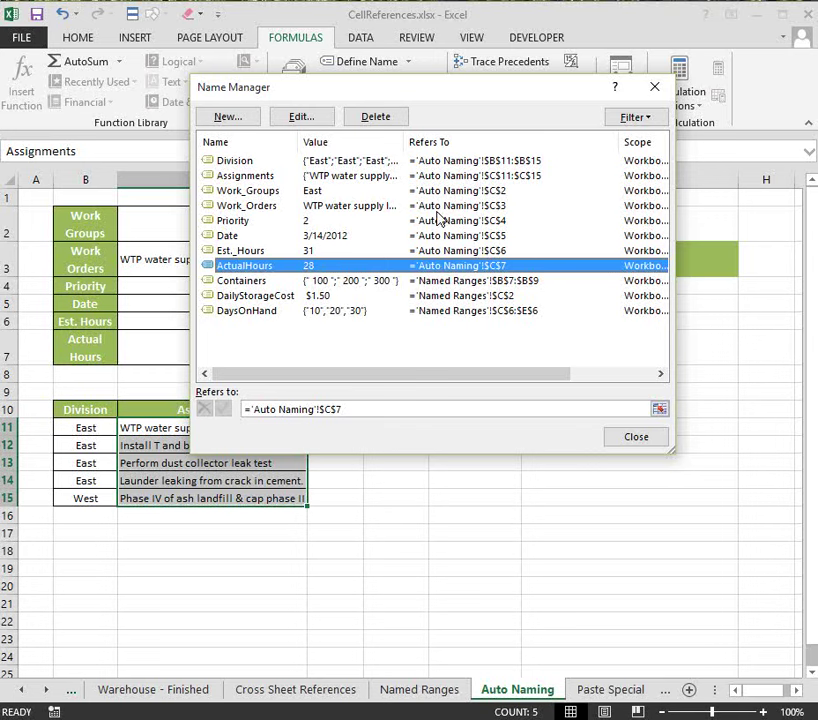
{"action": "left_click", "coordinate": [636, 437]}
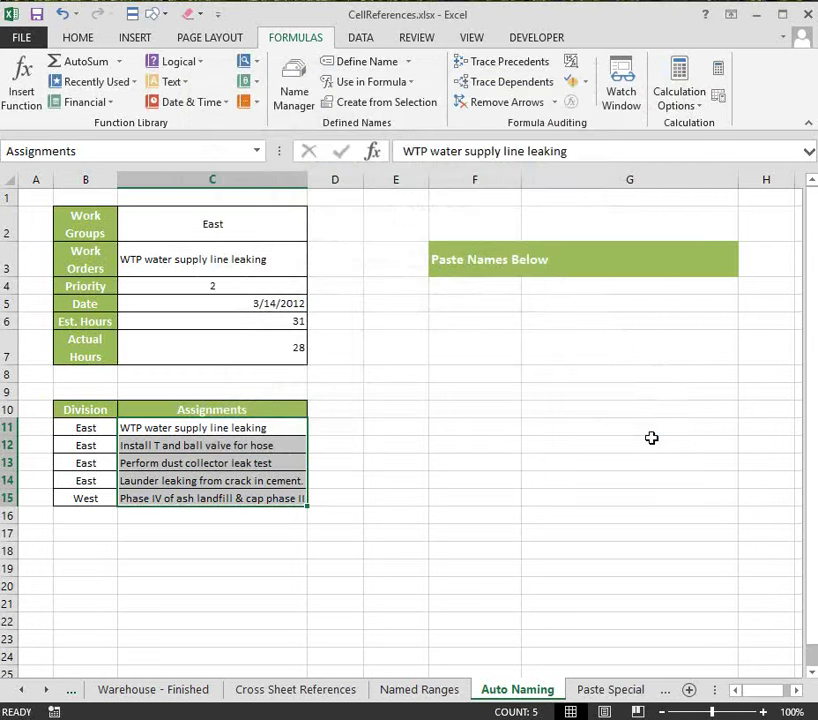
Step: Paste the list of all defined names and their references starting at cell F5
{"action": "left_click", "coordinate": [472, 298]}
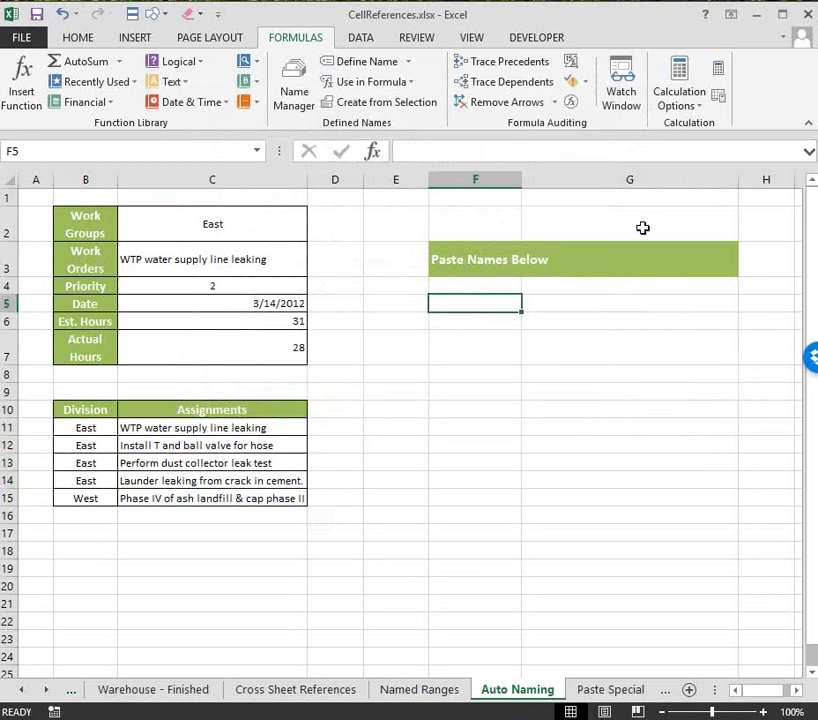
{"action": "left_click", "coordinate": [409, 63]}
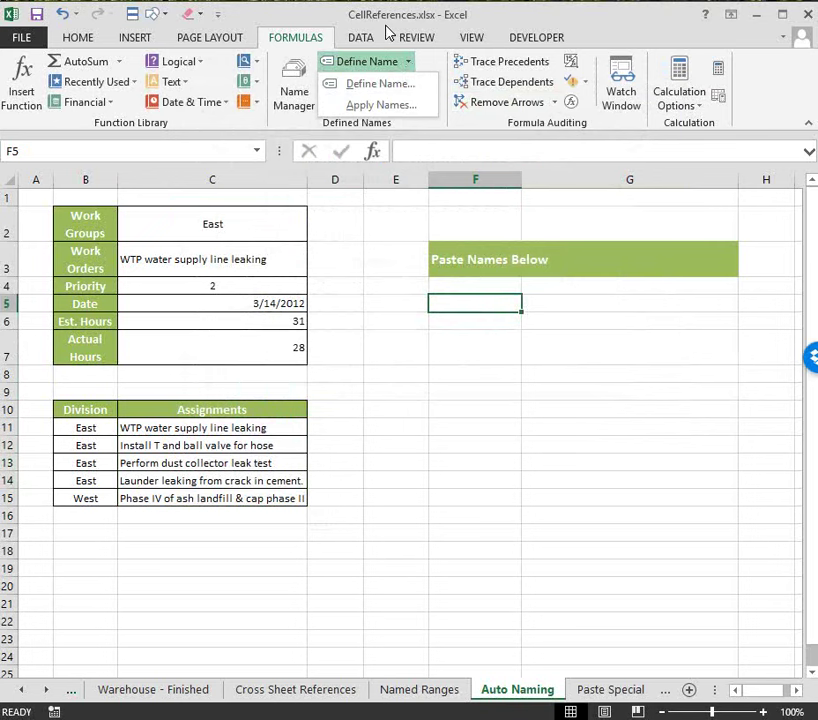
{"action": "left_click", "coordinate": [386, 28]}
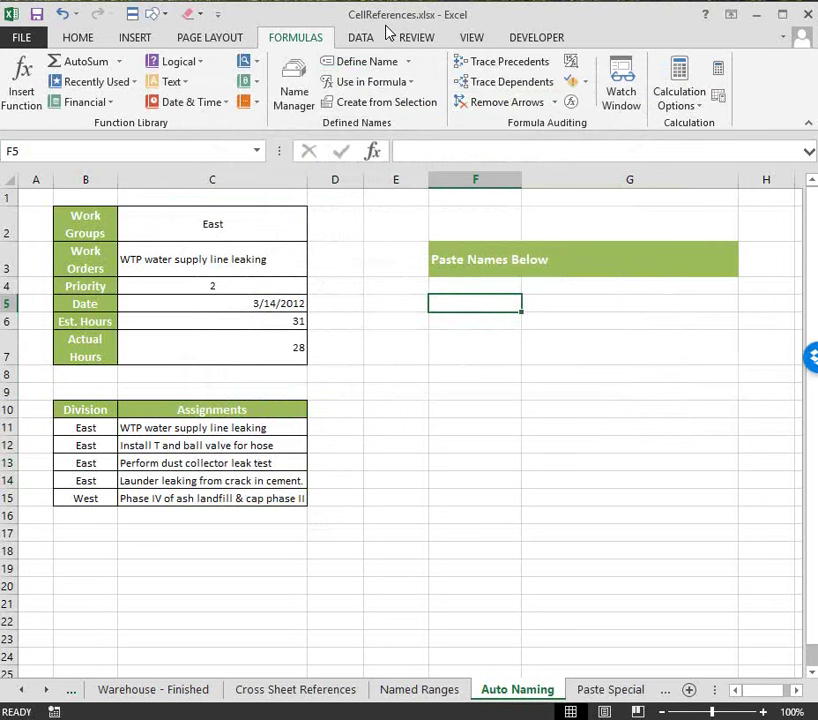
{"action": "left_click", "coordinate": [410, 84]}
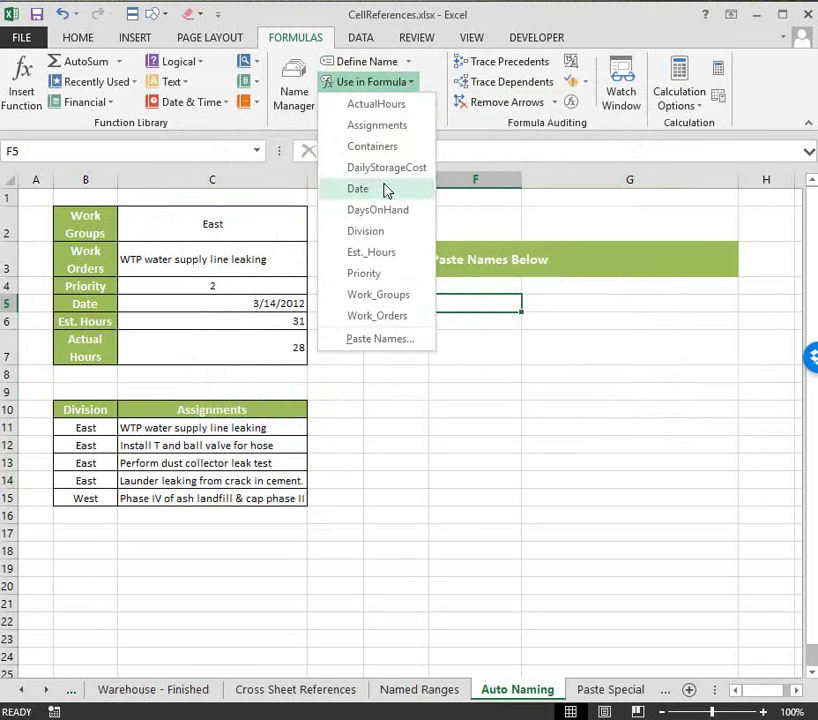
{"action": "left_click", "coordinate": [392, 341]}
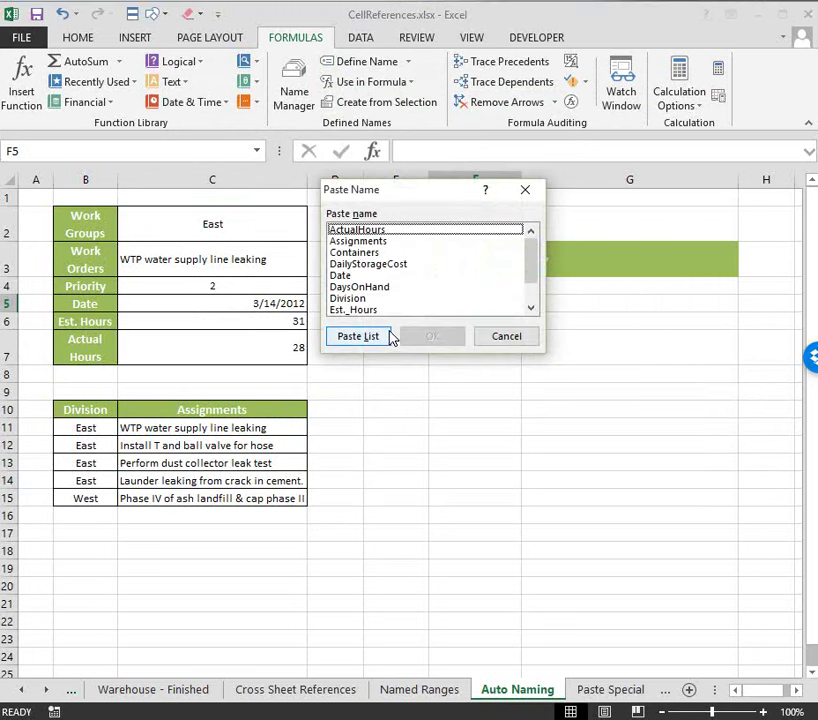
{"action": "left_click", "coordinate": [371, 232]}
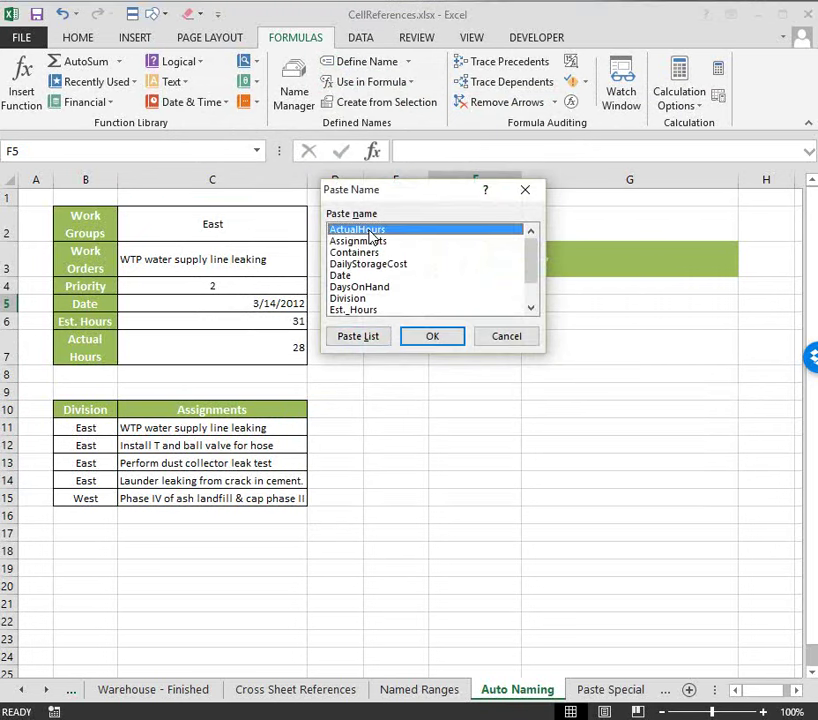
{"action": "scroll", "coordinate": [376, 311], "scroll_direction": "down", "scroll_amount": 1}
{"action": "left_click", "coordinate": [376, 310]}
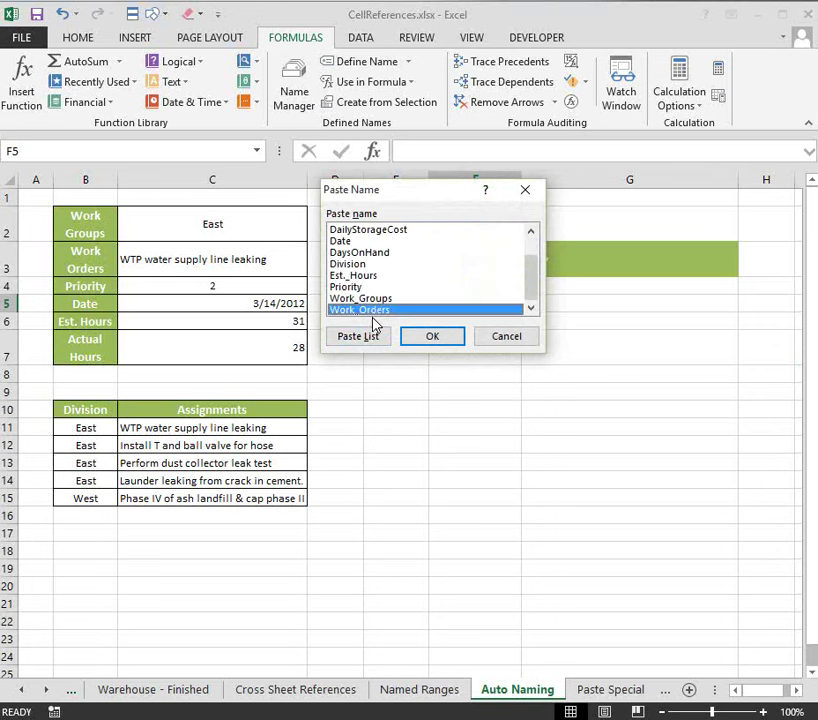
{"action": "left_click", "coordinate": [363, 231]}
Step: Widen column F so the pasted names, including DailyStorageCost, show in full
{"action": "left_click", "coordinate": [362, 338]}
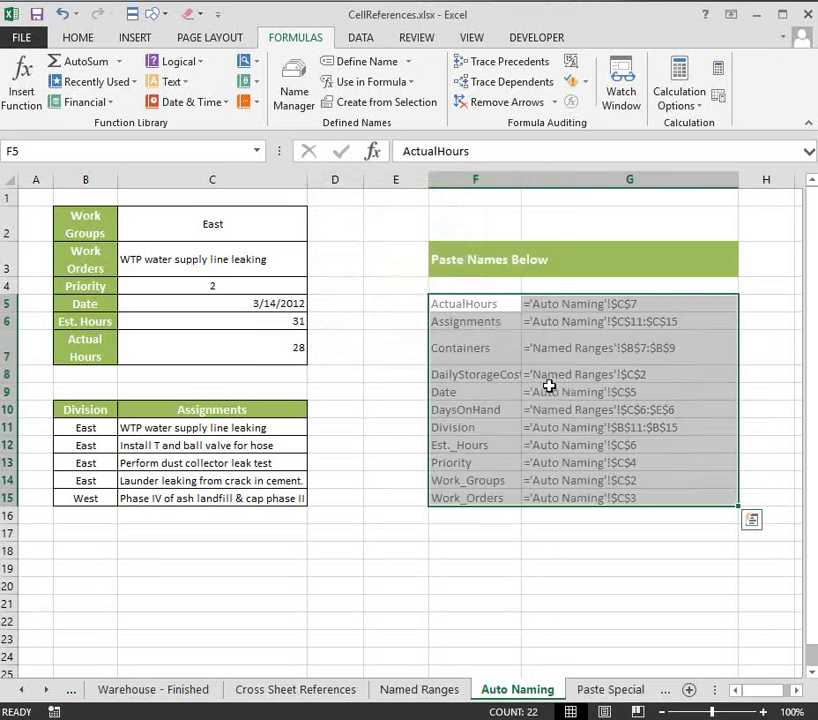
{"action": "left_click", "coordinate": [502, 321]}
{"action": "left_click_drag", "start_coordinate": [471, 305], "coordinate": [467, 498]}
{"action": "left_click_drag", "start_coordinate": [522, 178], "coordinate": [540, 177]}
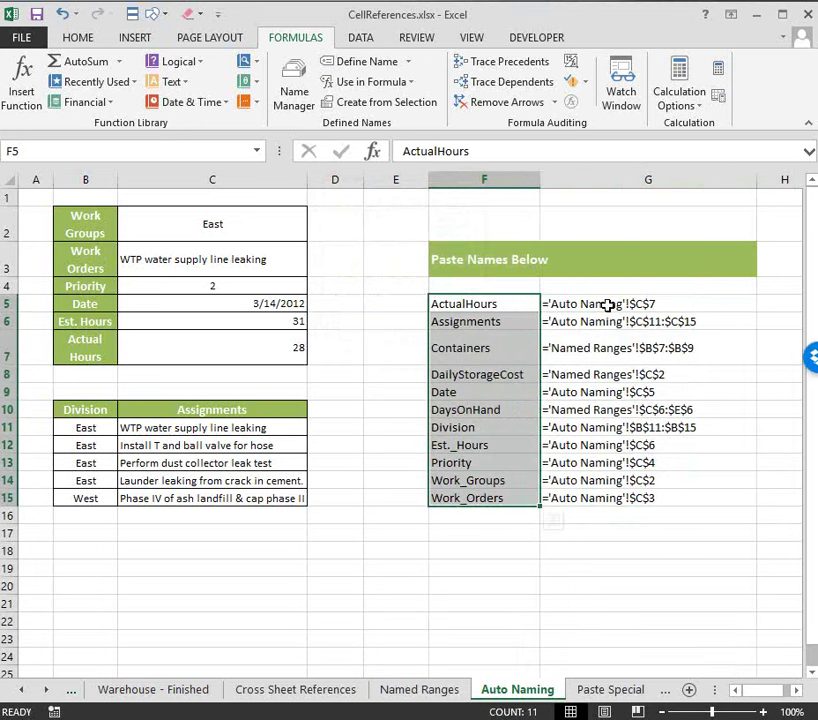
Step: Check the pasted references in G5:G15 against the names and cell C3
{"action": "left_click", "coordinate": [560, 306]}
{"action": "left_click", "coordinate": [612, 322]}
{"action": "left_click_drag", "start_coordinate": [497, 305], "coordinate": [498, 497]}
{"action": "left_click", "coordinate": [606, 307]}
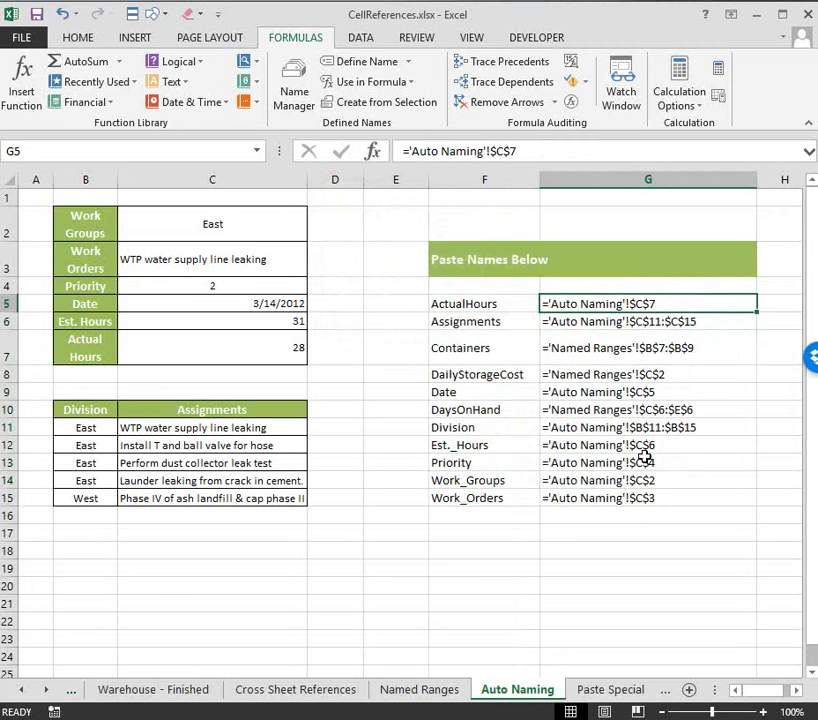
{"action": "left_click_drag", "start_coordinate": [612, 304], "coordinate": [617, 491]}
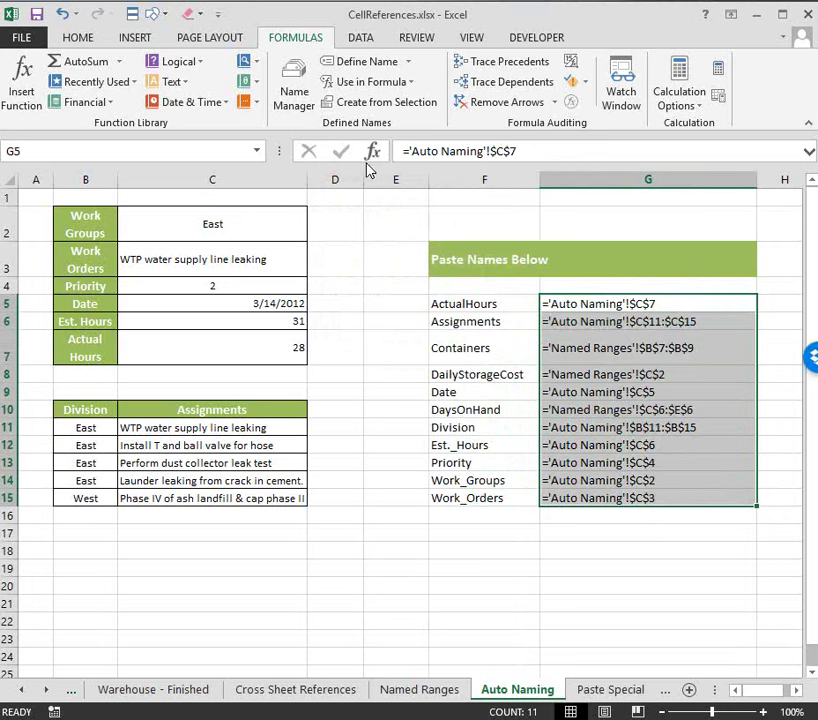
{"action": "left_click", "coordinate": [203, 248]}
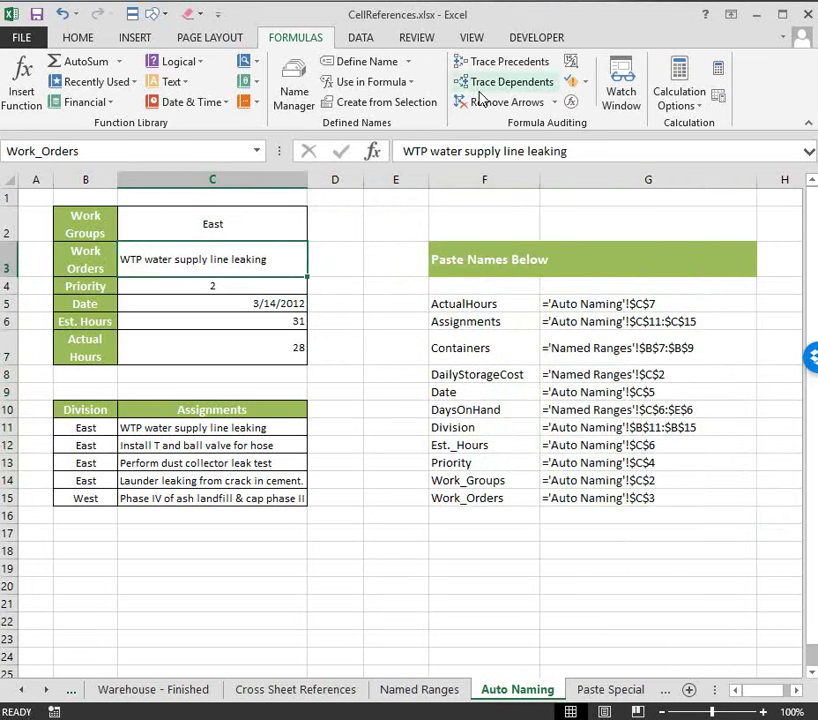